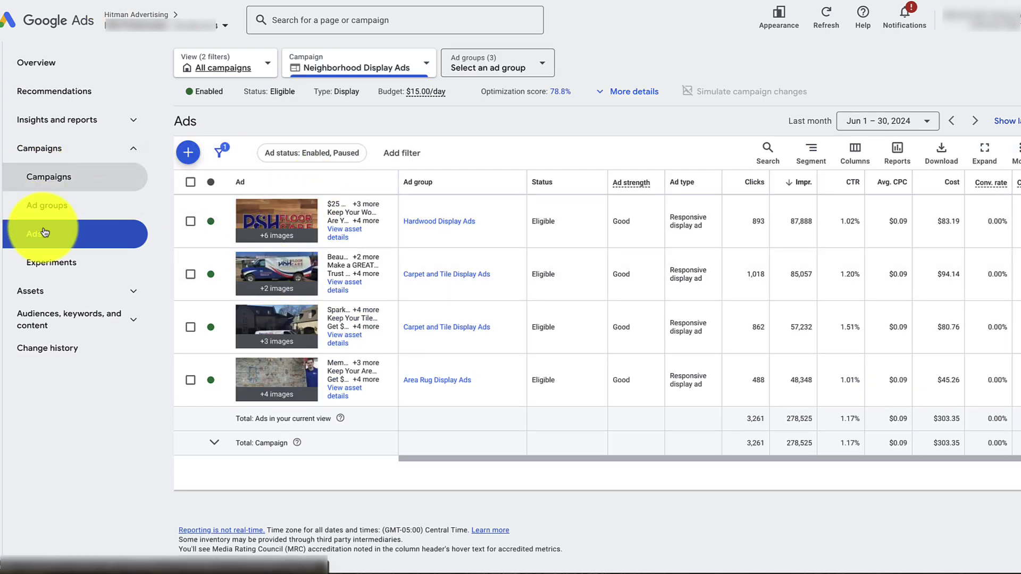
# View the Neighborhood Display Ads campaign's ad groups, then return to its table of four display ads
pyautogui.click(52, 208)
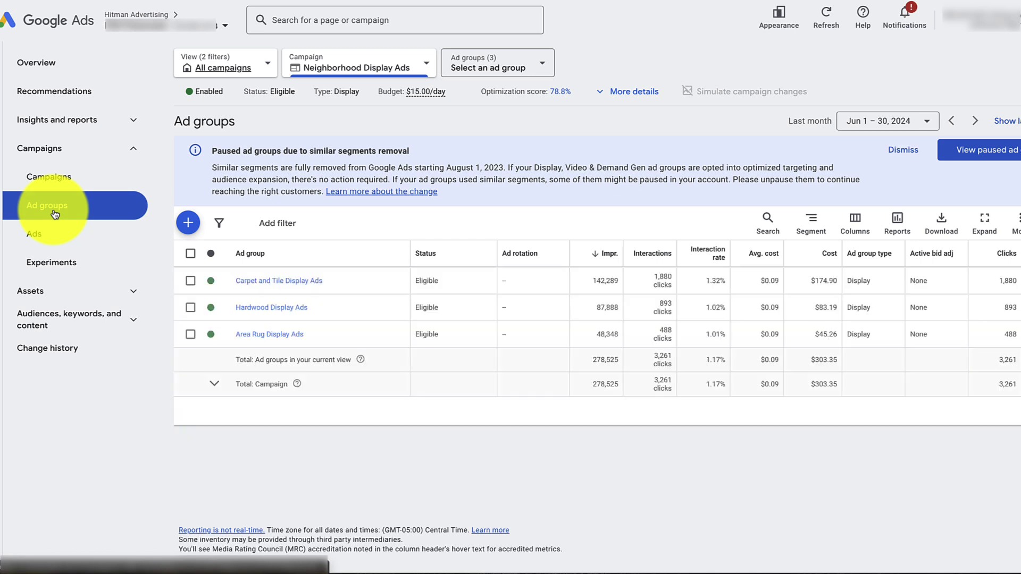
pyautogui.click(80, 244)
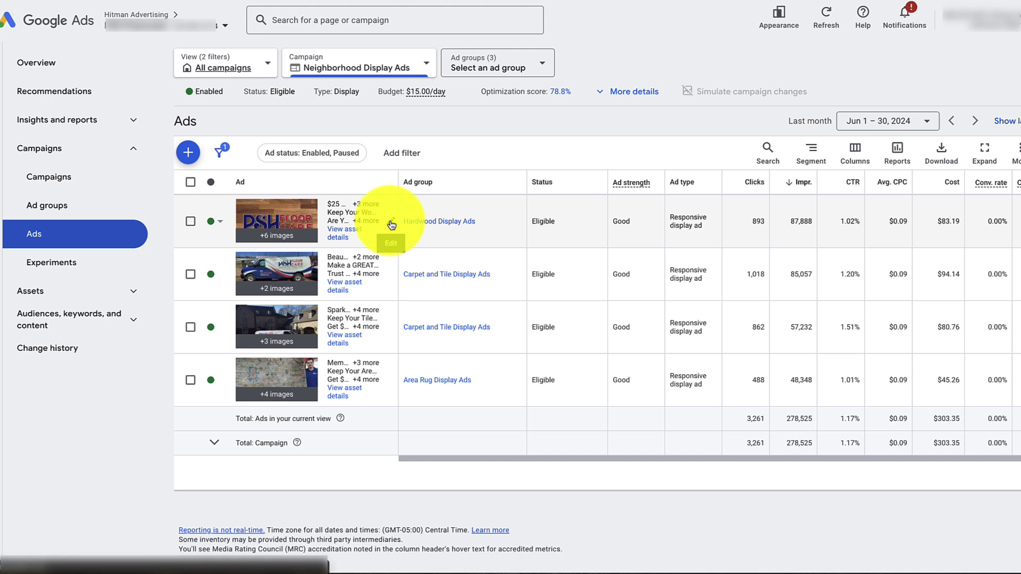
# Add the free stock floor-installation photo to the Hardwood Display Ads images, reaching 10 of 15
pyautogui.click(392, 225)
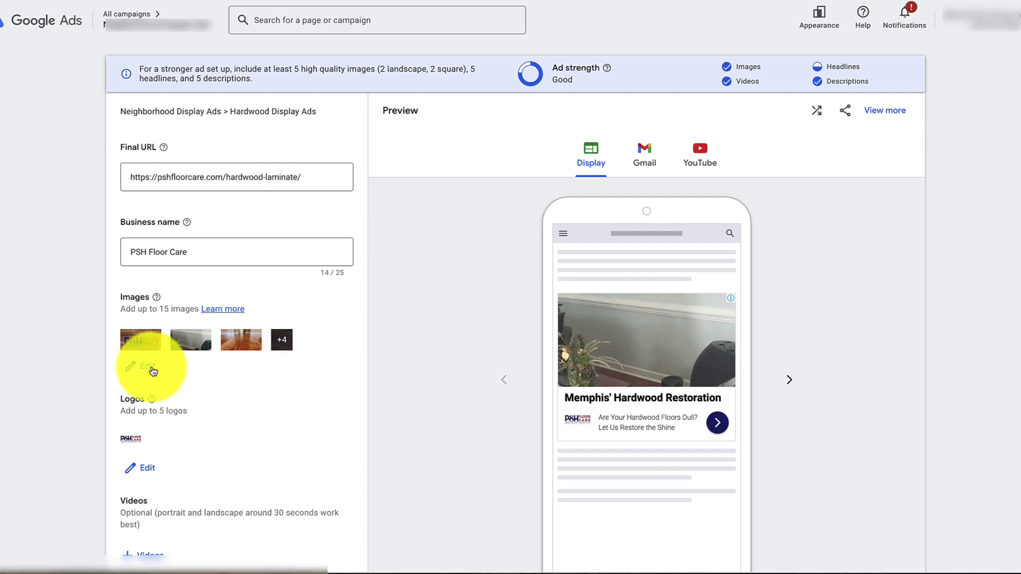
pyautogui.click(147, 367)
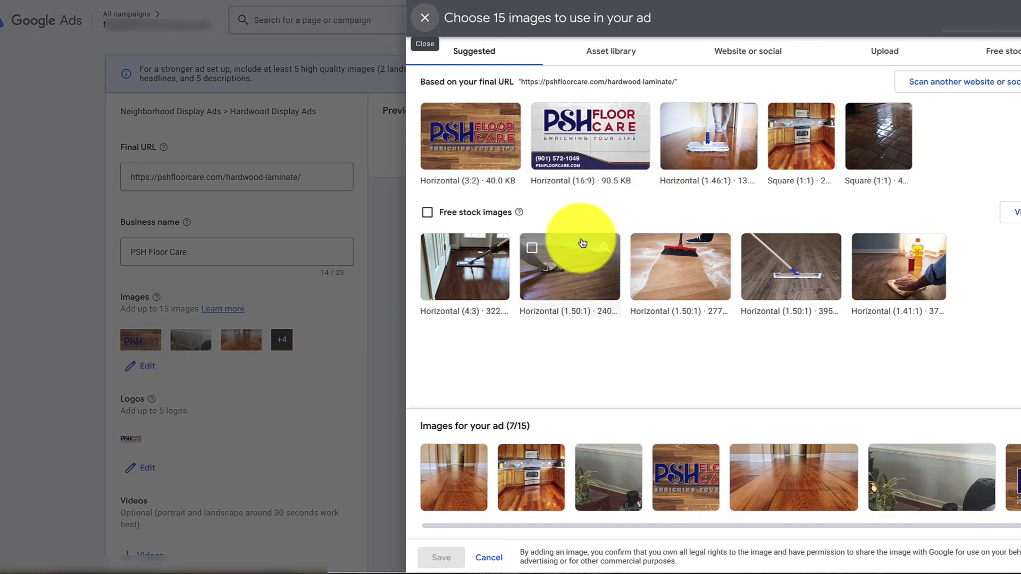
pyautogui.moveTo(609, 160)
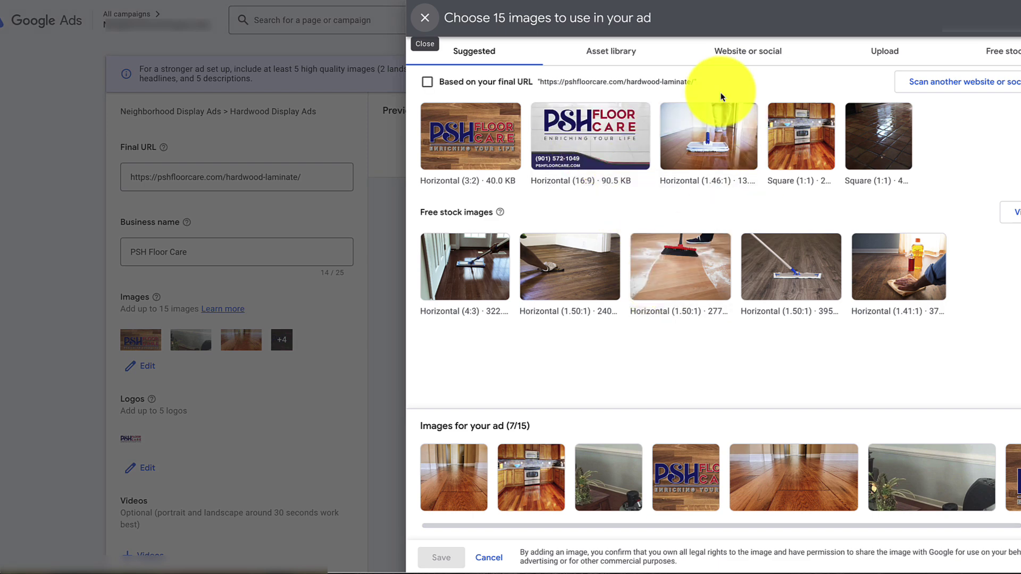
pyautogui.click(881, 52)
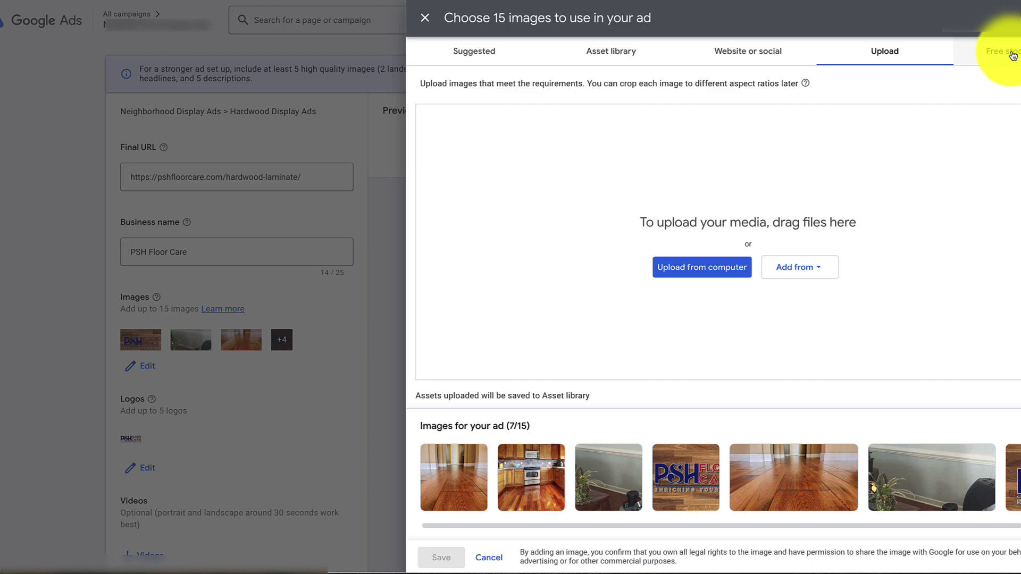
pyautogui.click(989, 51)
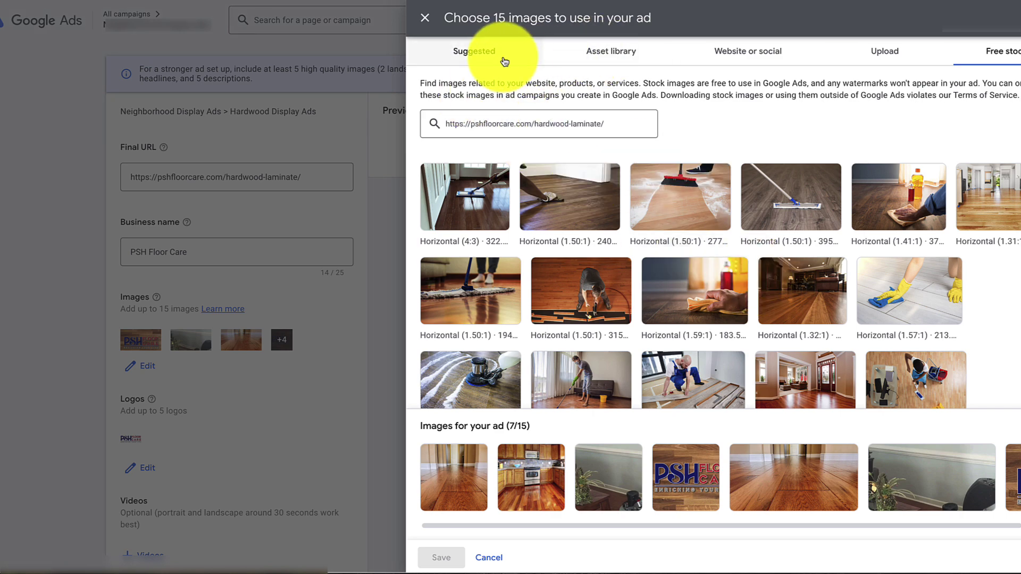
pyautogui.click(505, 61)
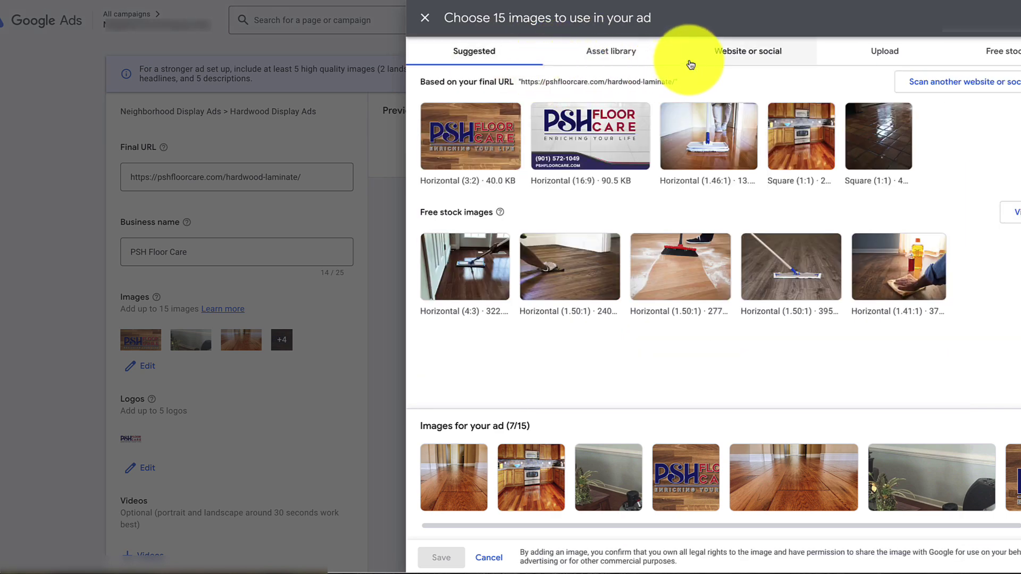
pyautogui.click(857, 53)
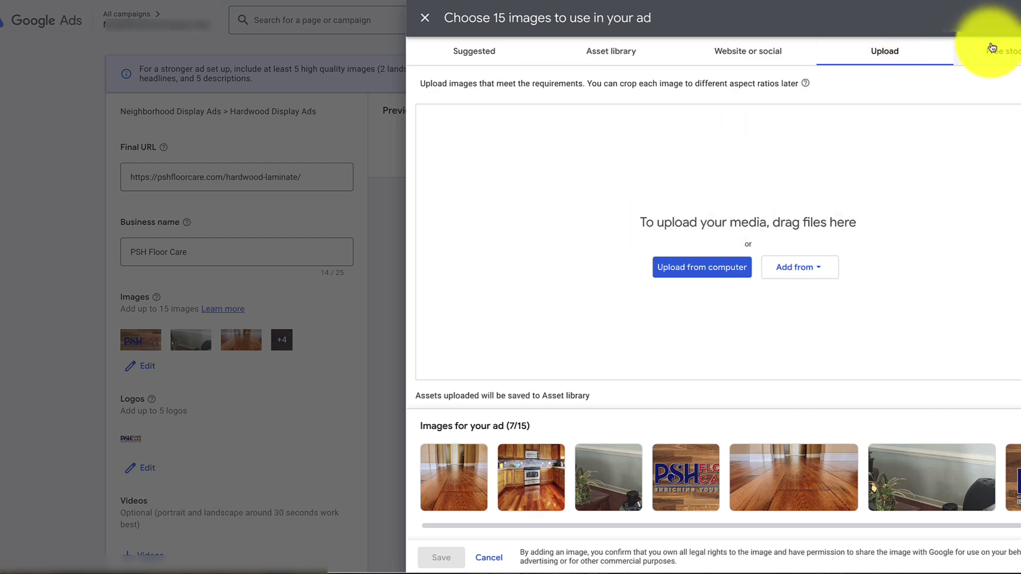
pyautogui.click(992, 48)
pyautogui.click(599, 290)
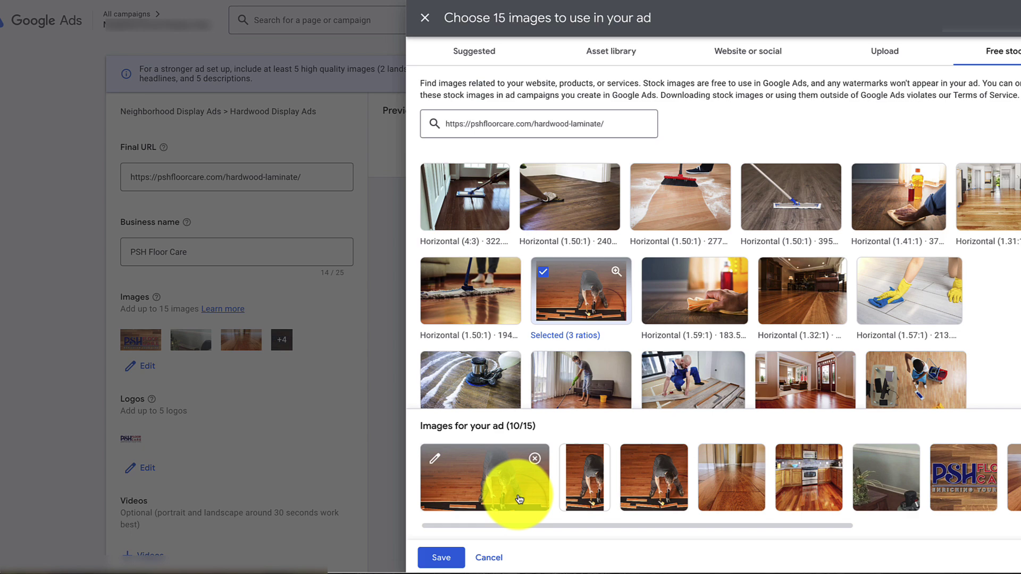
# Save the image choice, review the Hardwood ad's headlines and descriptions, then cancel the editor unsaved
pyautogui.click(484, 555)
pyautogui.scroll(-3, 239, 461)
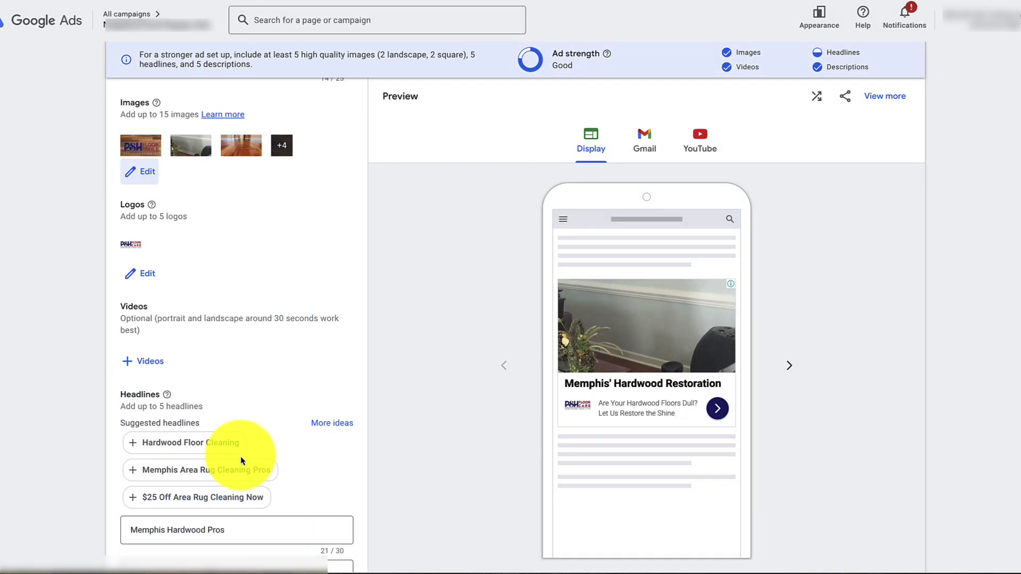
pyautogui.scroll(3, 241, 461)
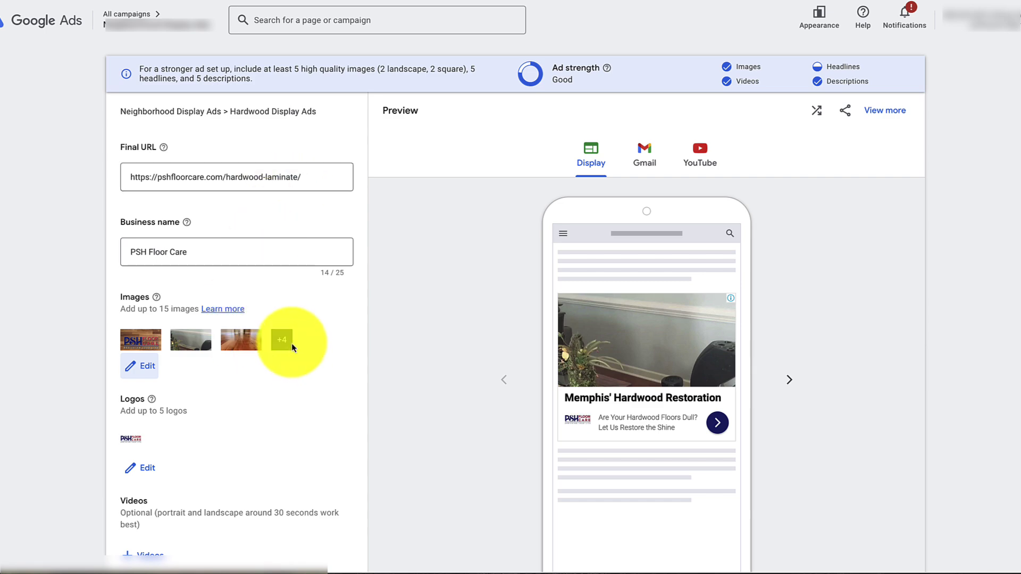
pyautogui.scroll(-7, 319, 313)
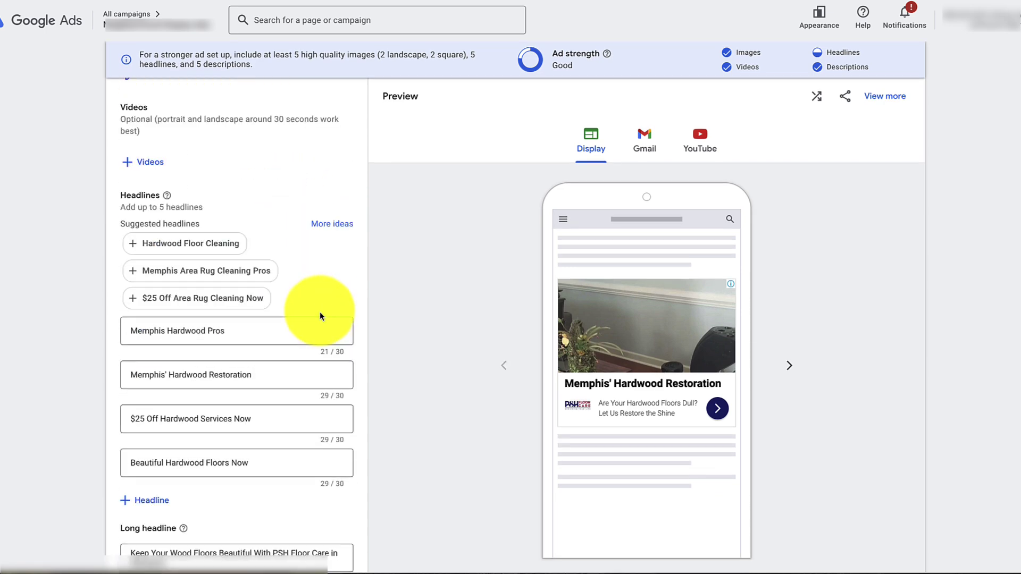
pyautogui.scroll(-4, 224, 373)
pyautogui.scroll(-4, 194, 372)
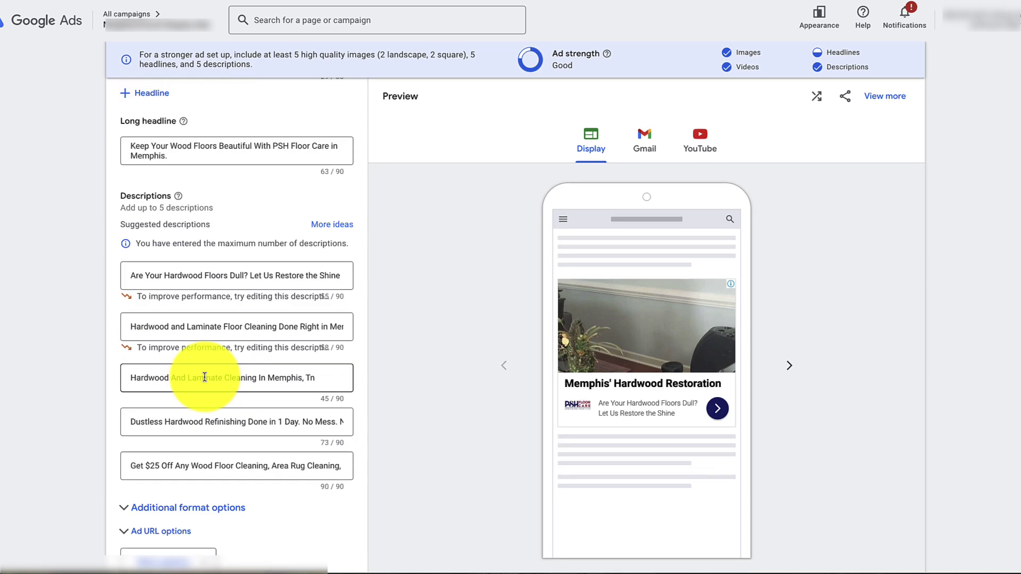
pyautogui.scroll(-3, 250, 377)
pyautogui.scroll(15, 317, 392)
pyautogui.scroll(-7, 318, 393)
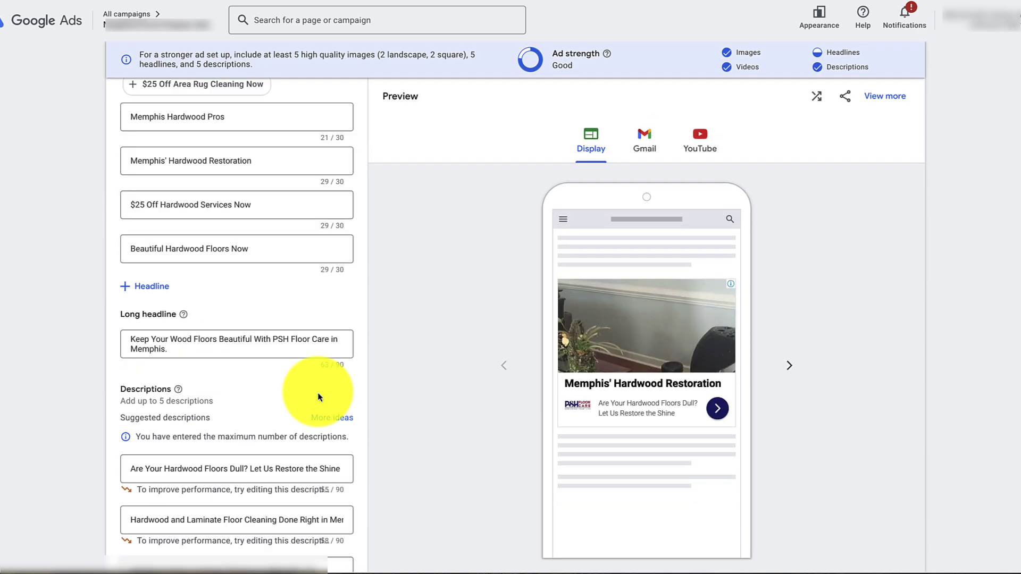
pyautogui.scroll(-6, 318, 392)
pyautogui.click(172, 535)
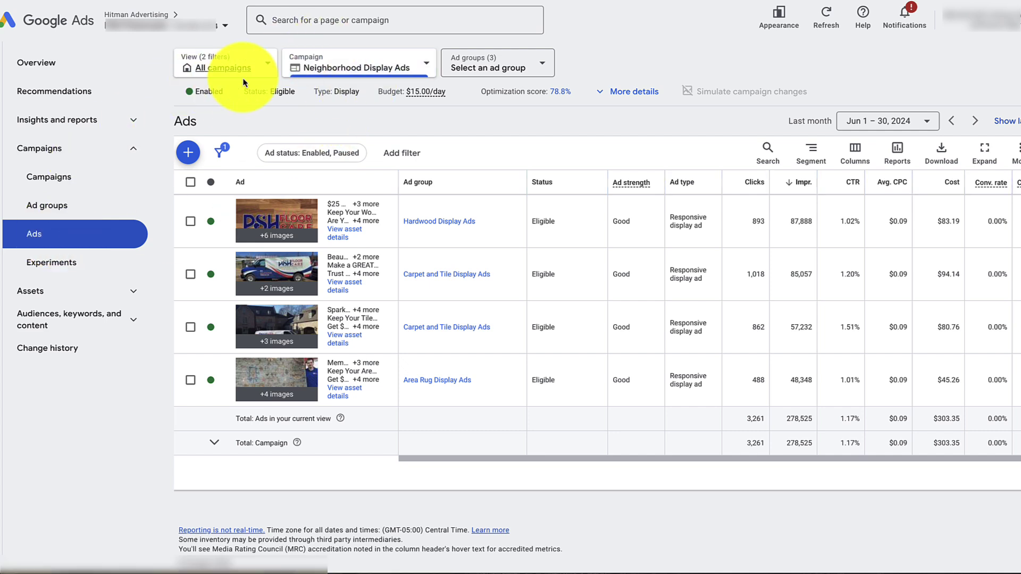
# Keep Neighborhood Display Ads selected as the campaign and dismiss the ad group list
pyautogui.click(398, 68)
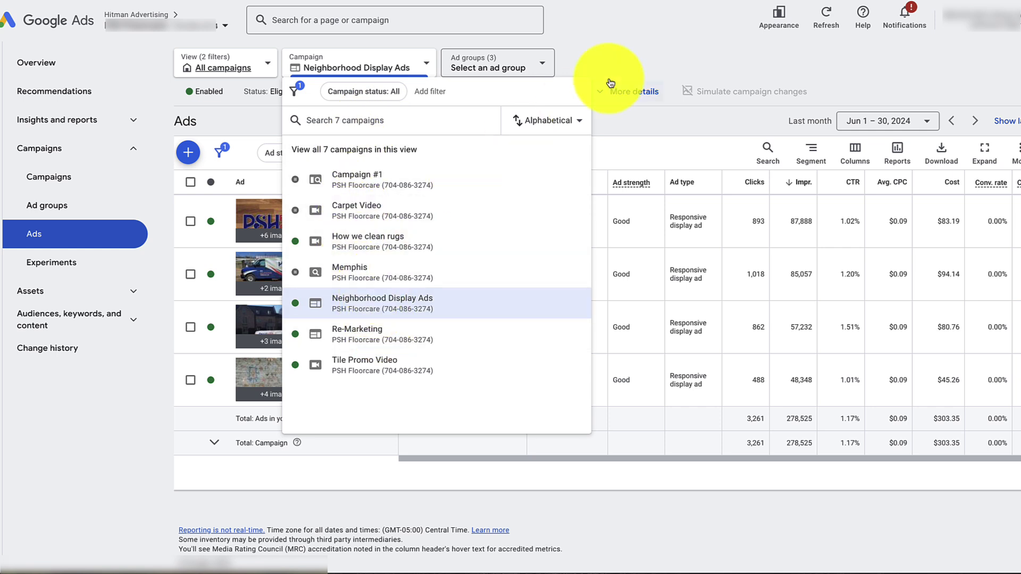
pyautogui.click(531, 69)
pyautogui.click(531, 68)
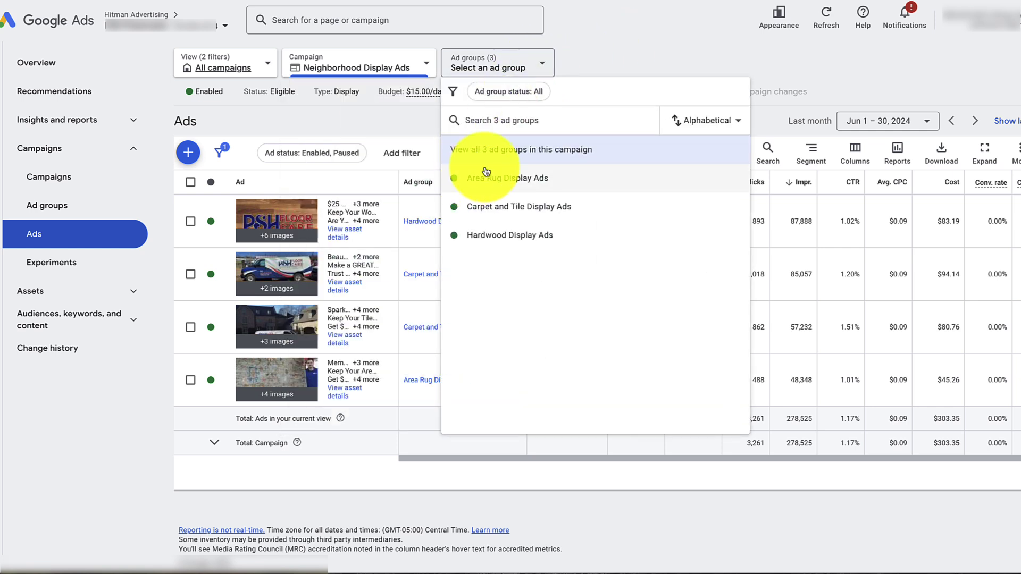
pyautogui.click(610, 50)
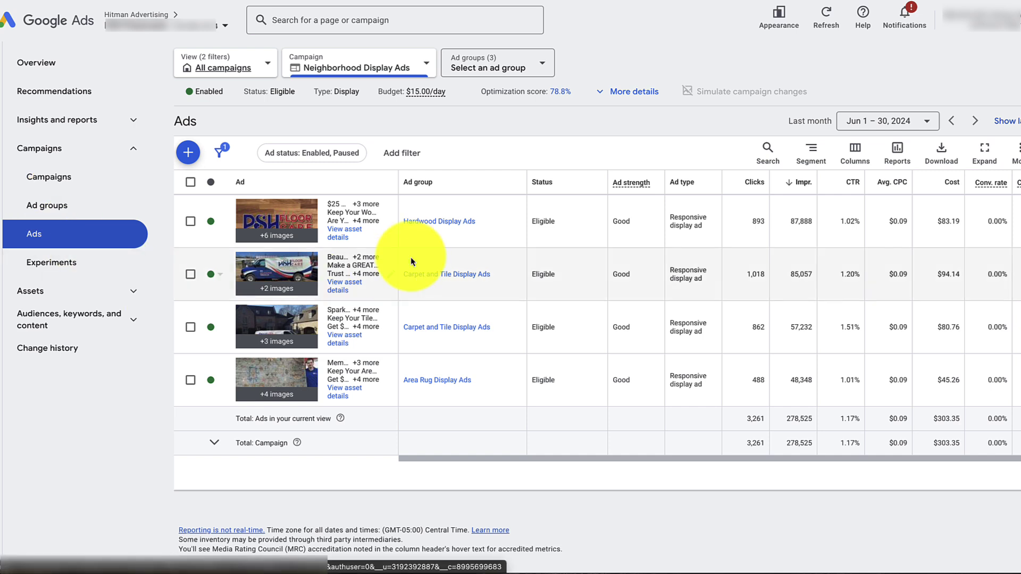
# Open and close the interface appearance options without changing anything
pyautogui.click(773, 25)
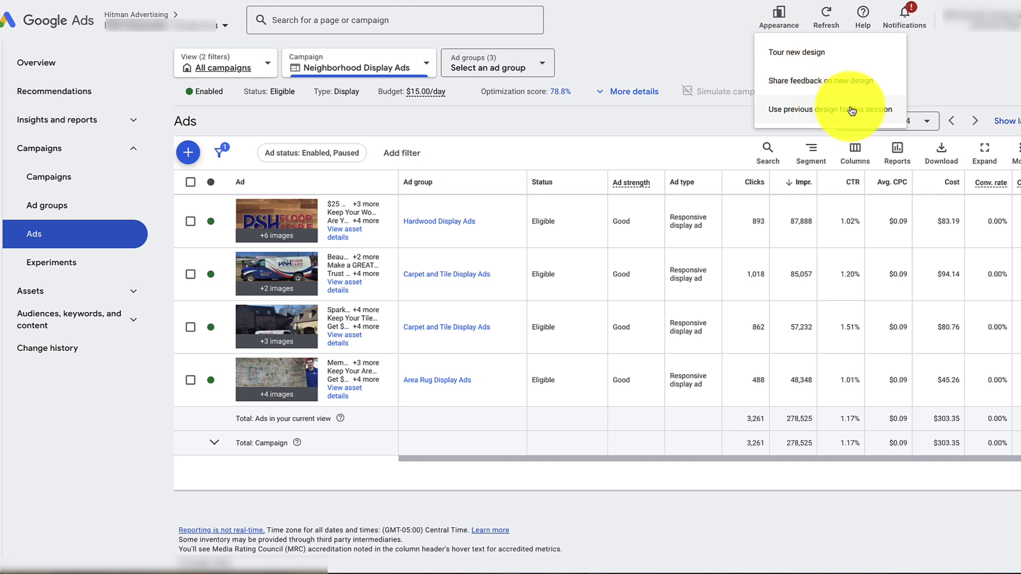
pyautogui.click(782, 14)
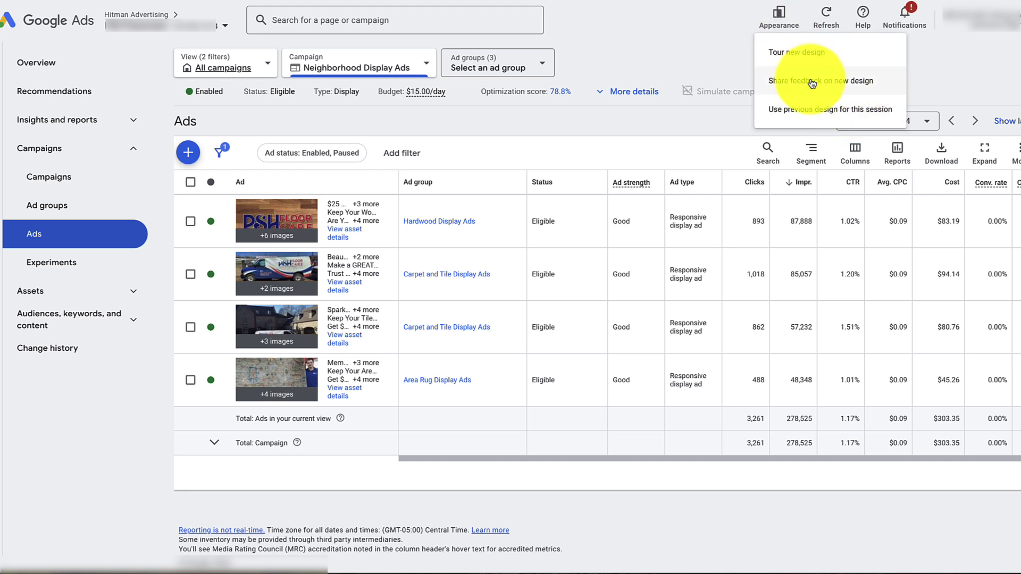
pyautogui.click(657, 55)
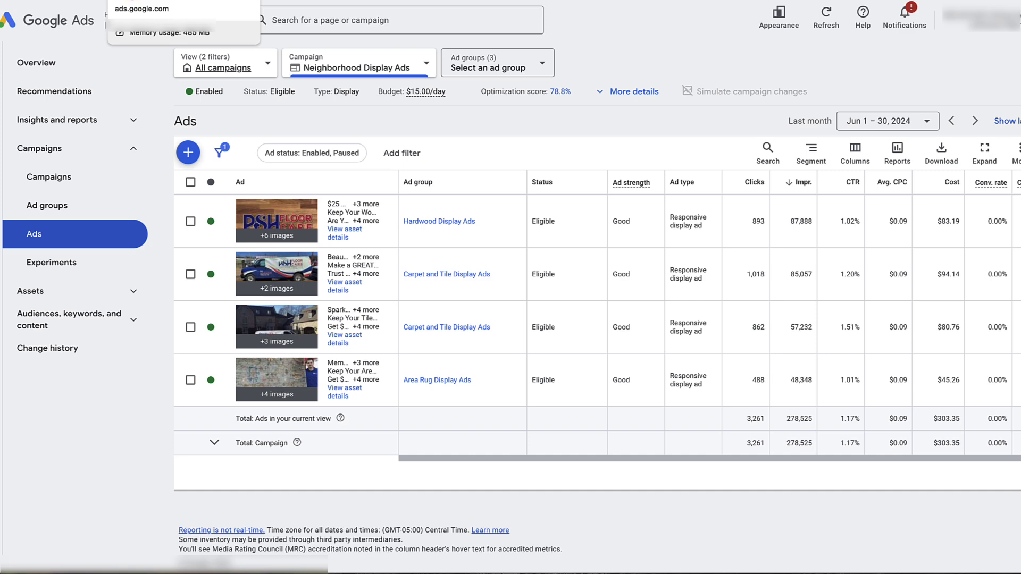
# Switch to the How we clean rugs details tab and scroll its cards ($68.89 spent, $5.00 daily budget)
pyautogui.hotkey('ctrl', 'Tab')
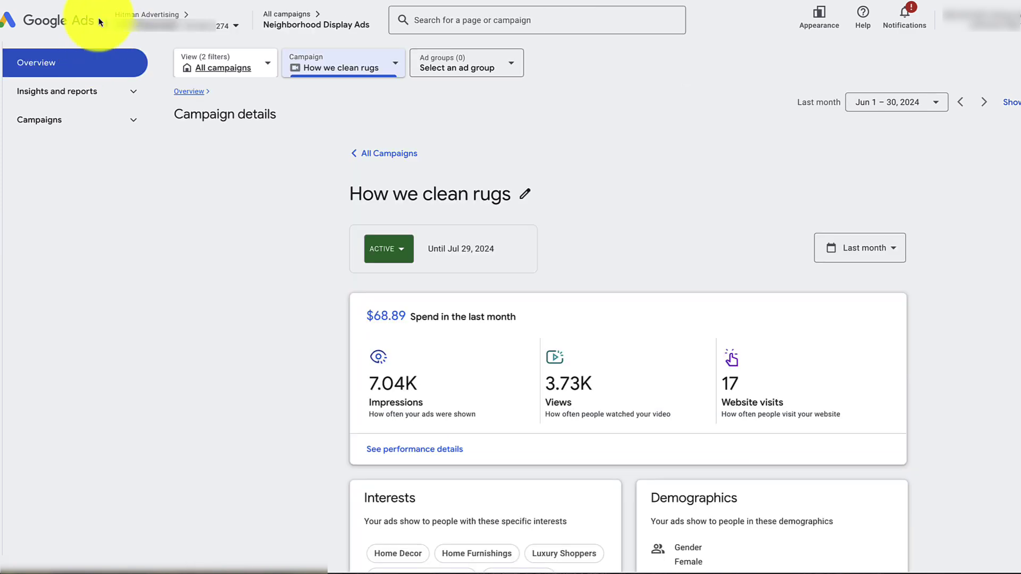
pyautogui.hotkey('ctrl', 'shift', 'Tab')
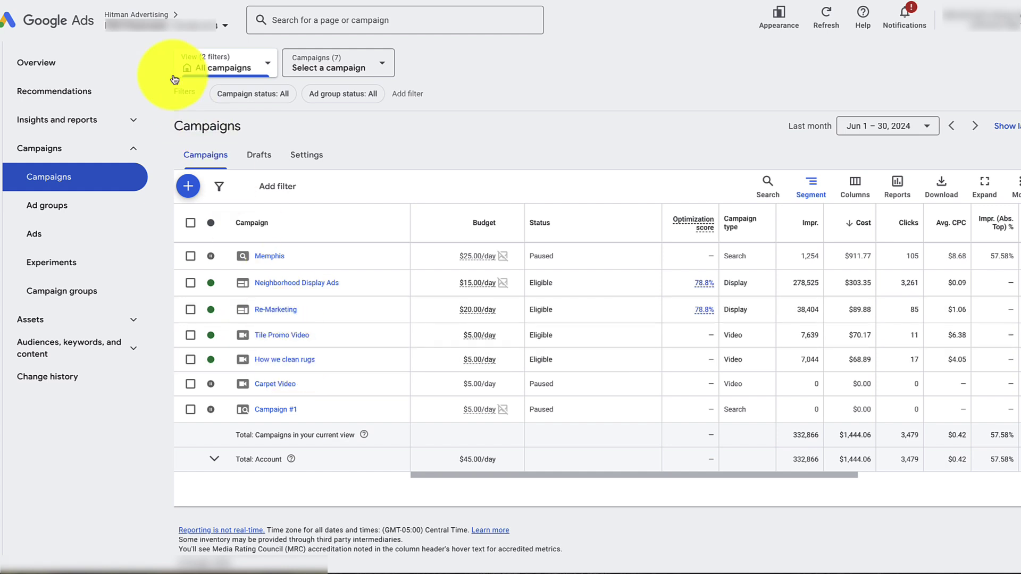
pyautogui.hotkey('ctrl', 'Tab')
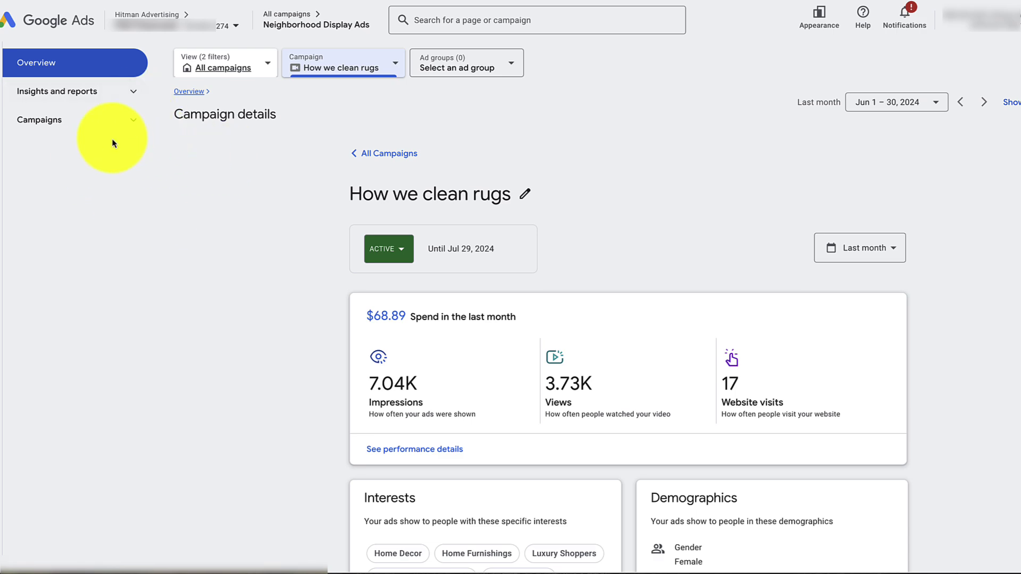
pyautogui.scroll(-1, 217, 285)
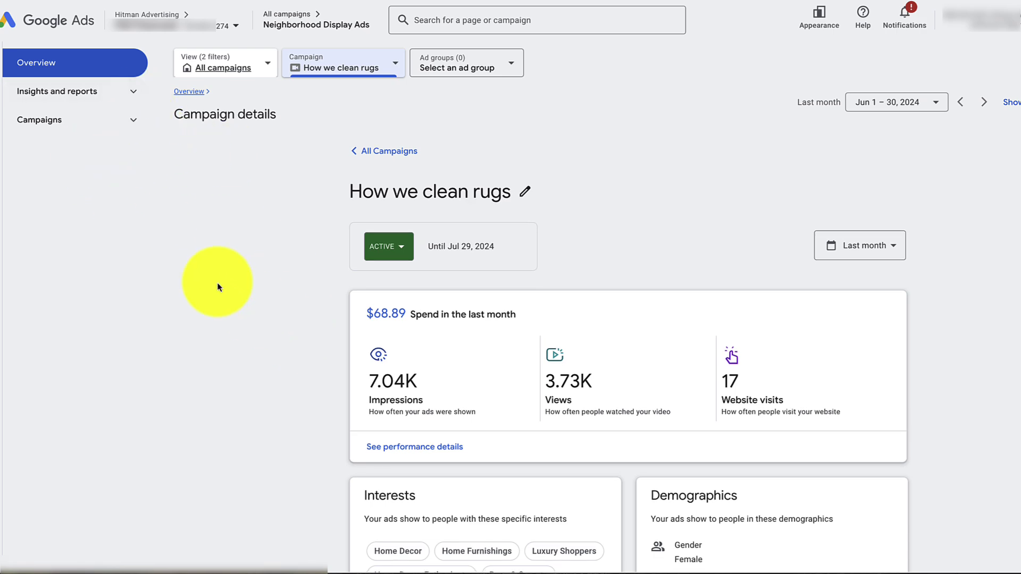
pyautogui.scroll(-4, 567, 322)
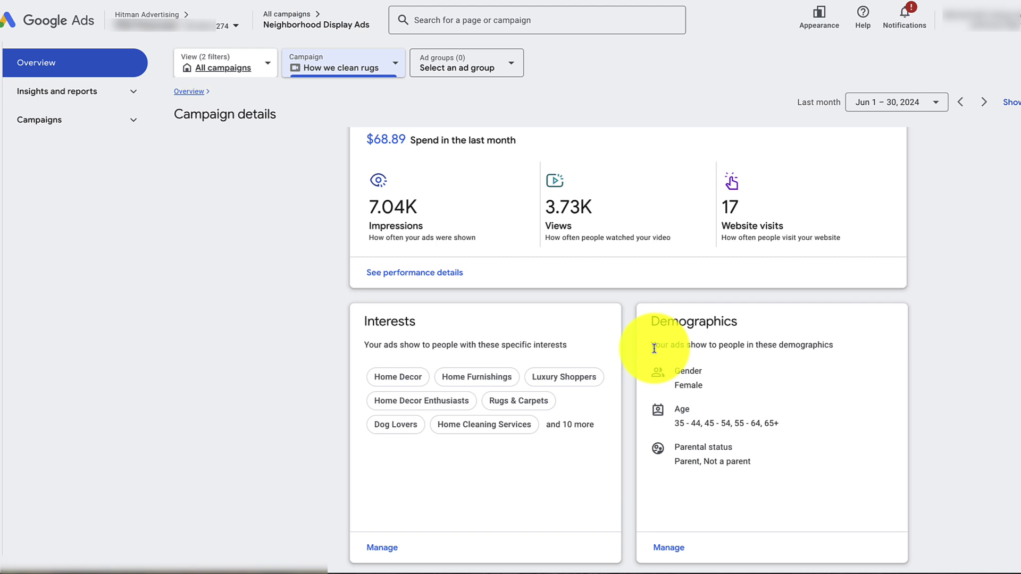
pyautogui.scroll(-1, 608, 347)
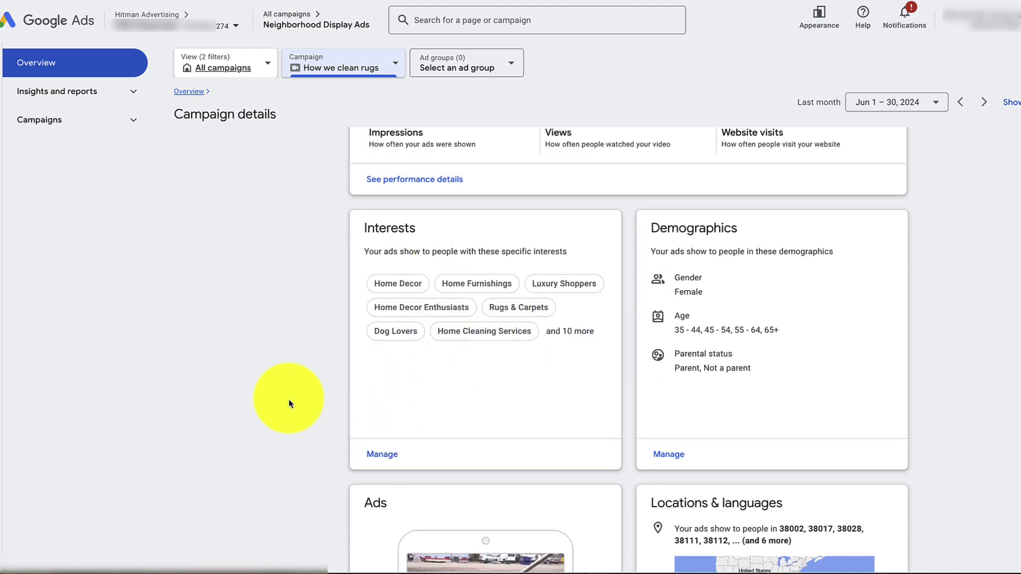
pyautogui.scroll(-5, 302, 384)
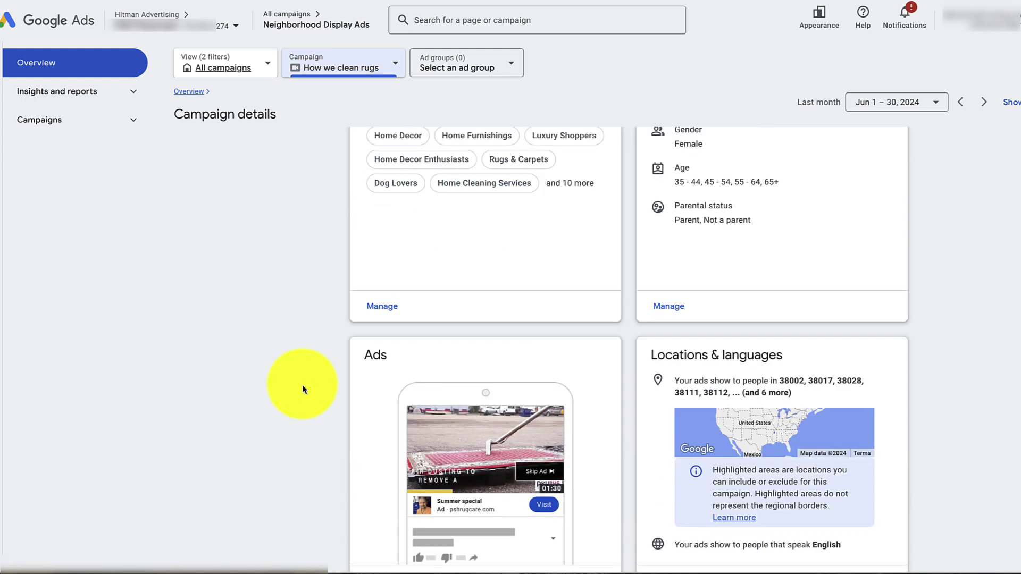
pyautogui.scroll(-1, 302, 384)
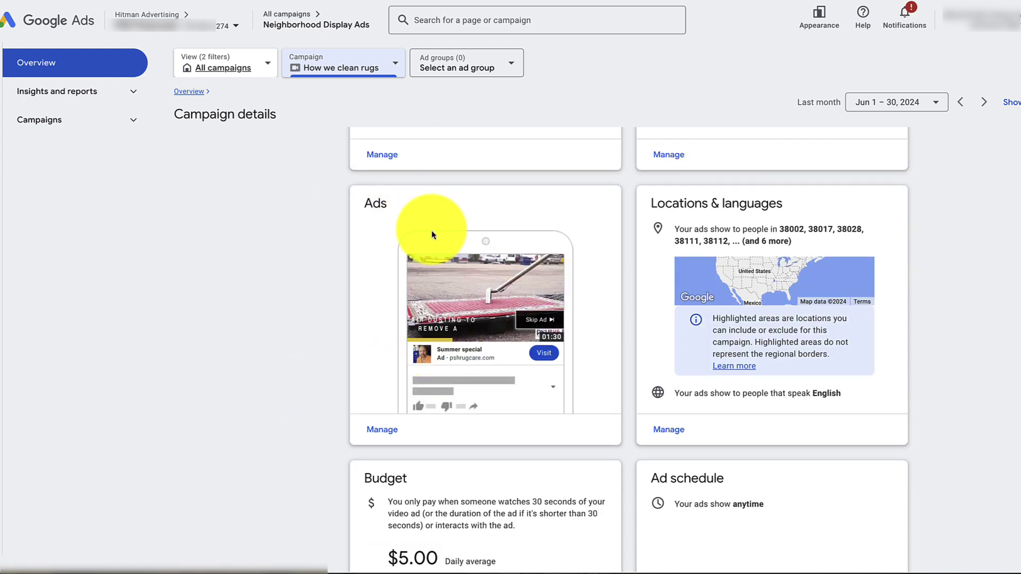
pyautogui.scroll(-1, 414, 255)
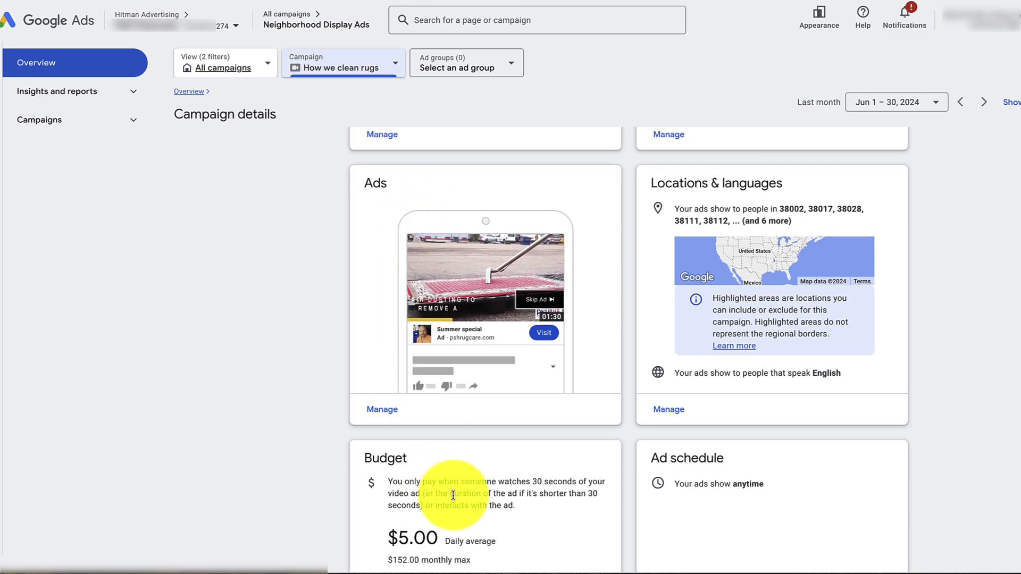
# Open the How we clean rugs video ad, scroll its editing page, and cancel without saving
pyautogui.click(387, 409)
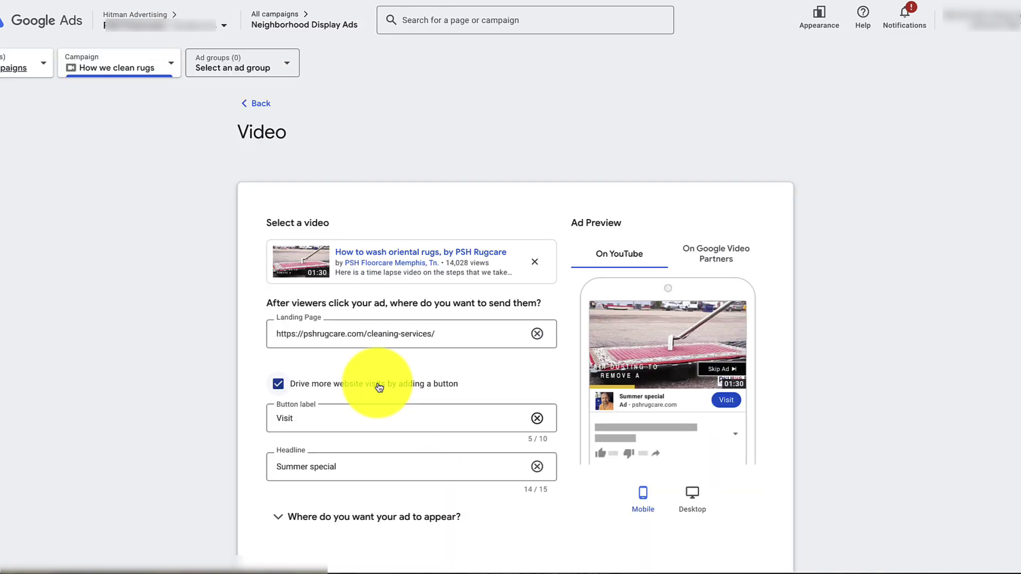
pyautogui.scroll(-2, 150, 353)
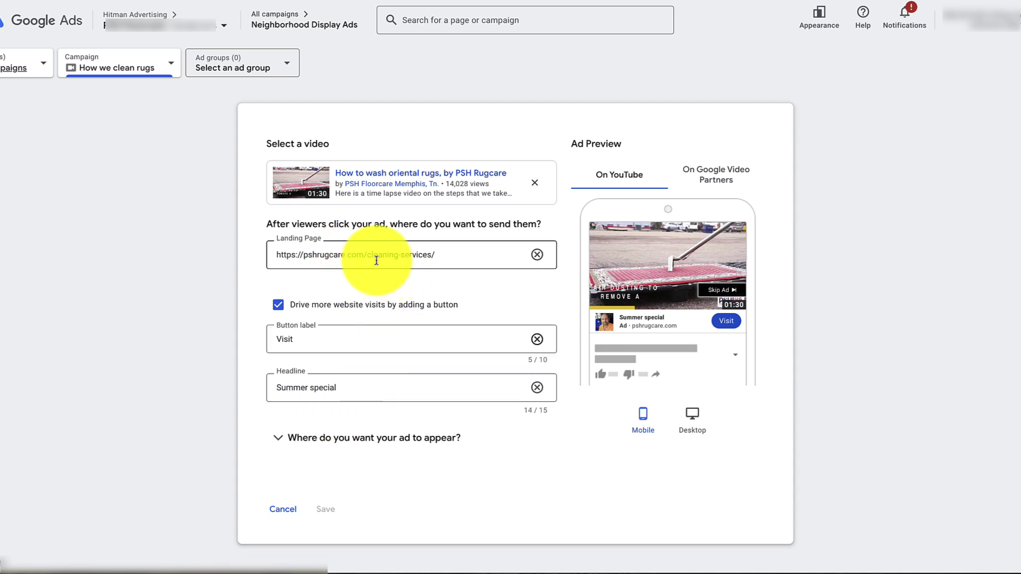
pyautogui.click(276, 508)
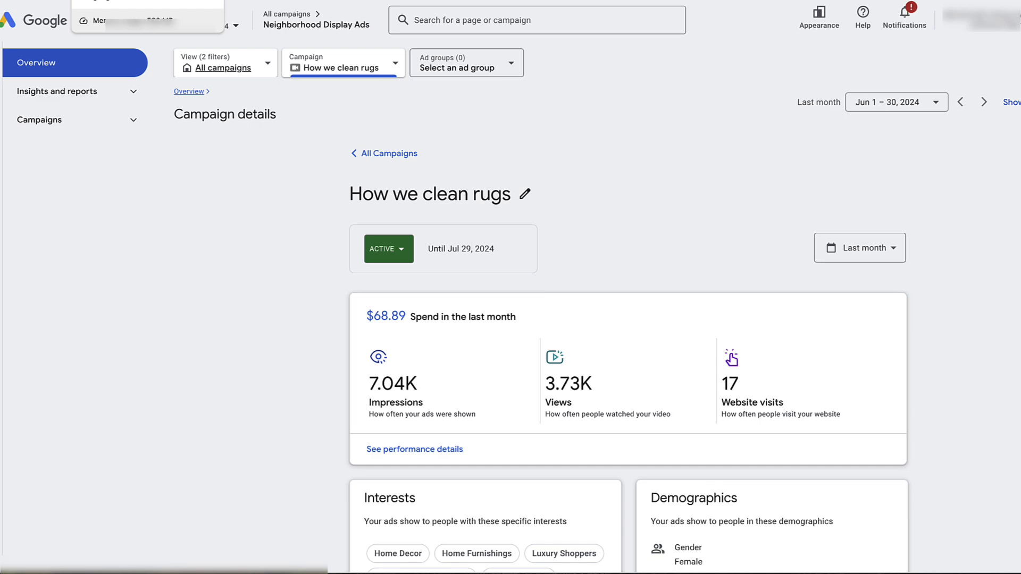
pyautogui.click(144, 15)
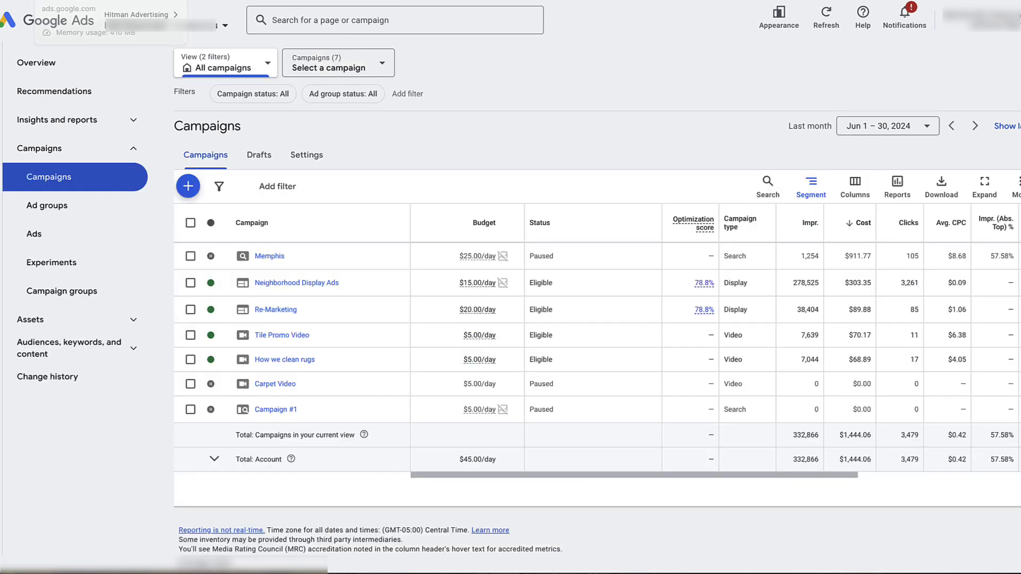
pyautogui.click(277, 334)
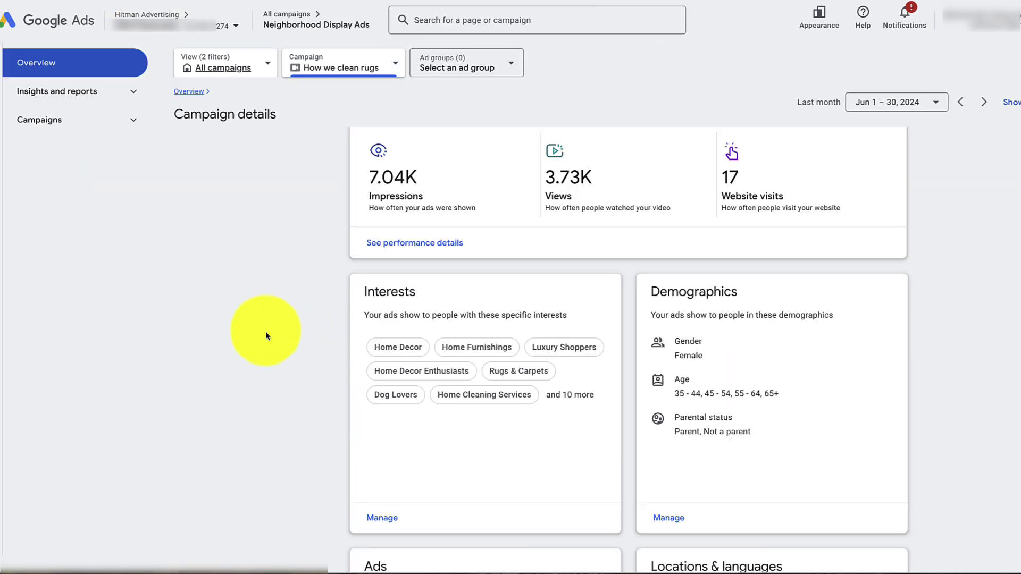
pyautogui.scroll(3, 266, 336)
pyautogui.scroll(-4, 265, 332)
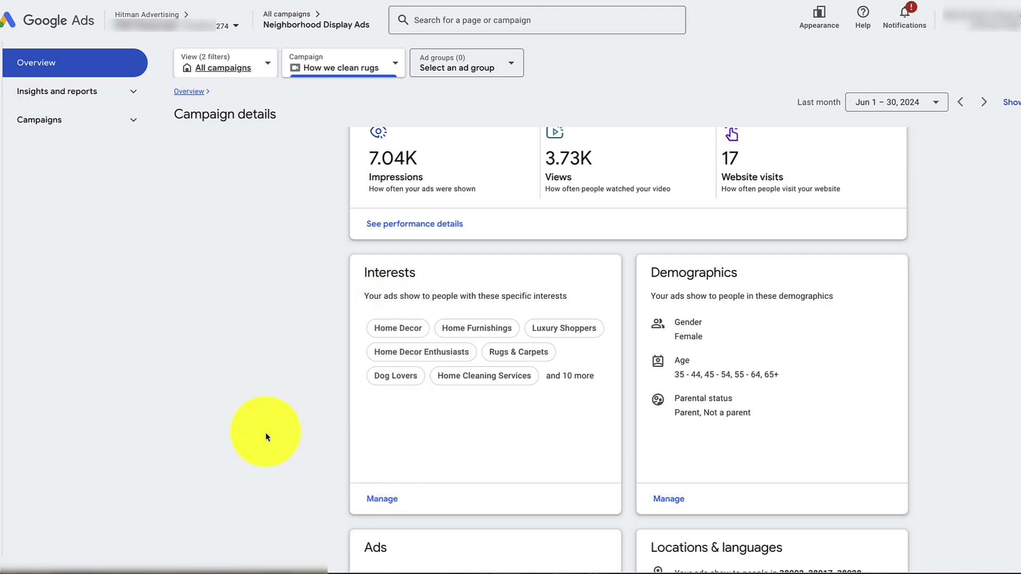
pyautogui.scroll(-1, 266, 433)
pyautogui.scroll(-5, 266, 432)
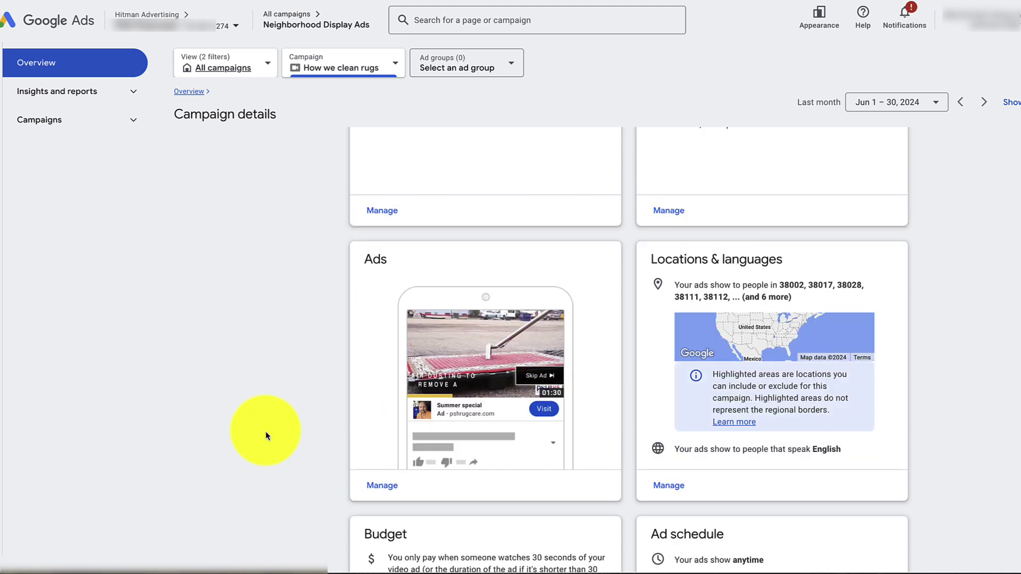
pyautogui.scroll(-1, 269, 431)
pyautogui.scroll(-3, 691, 327)
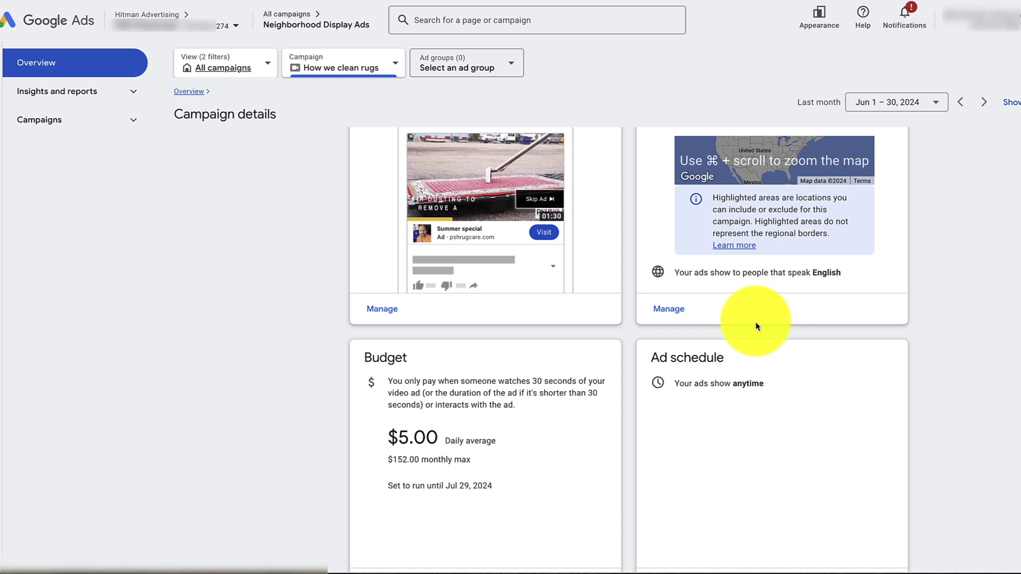
pyautogui.scroll(8, 327, 423)
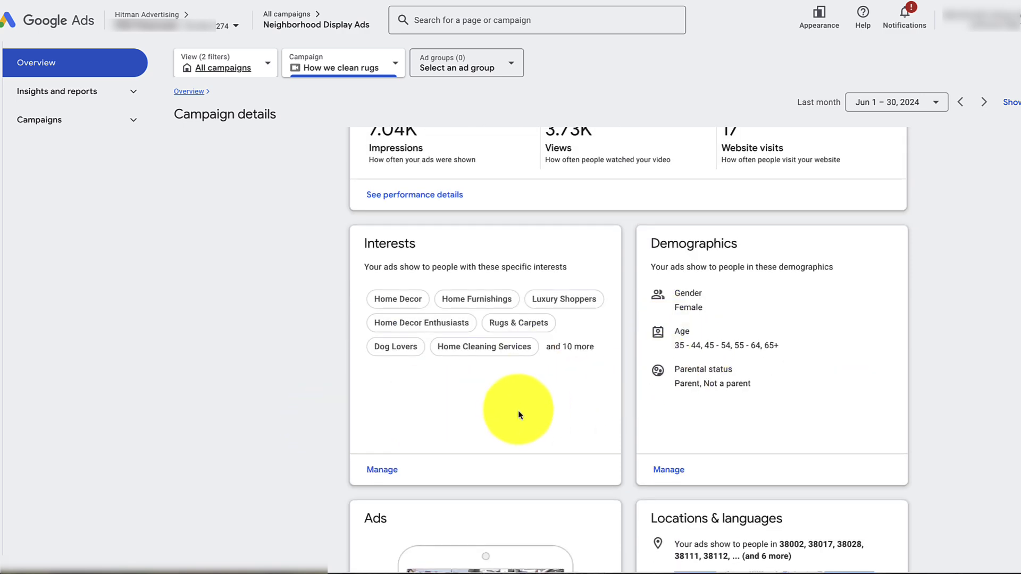
pyautogui.scroll(1, 463, 437)
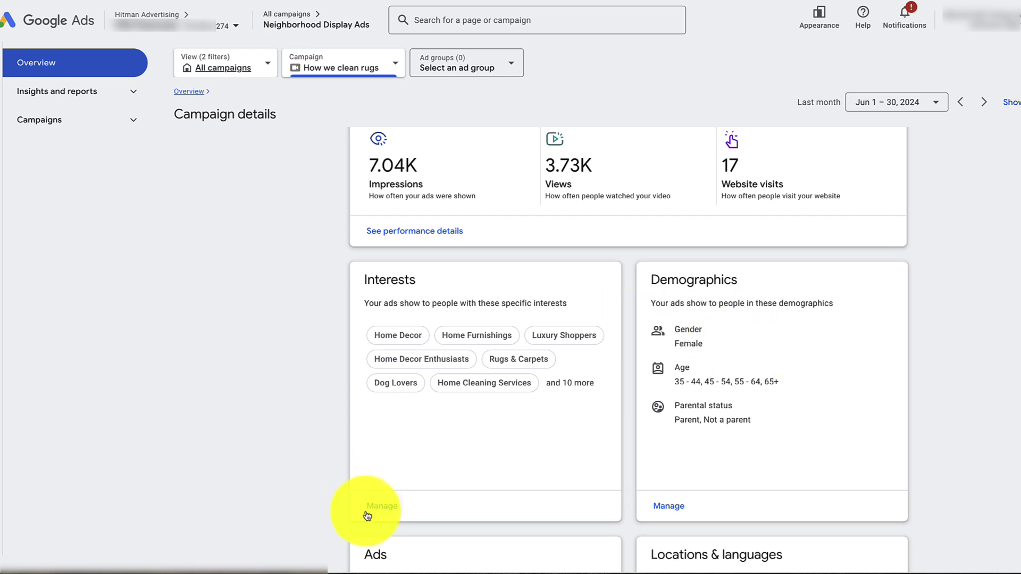
# Open the Interests editor for How we clean rugs and expand '+14 more' to list all 17 interests
pyautogui.click(394, 507)
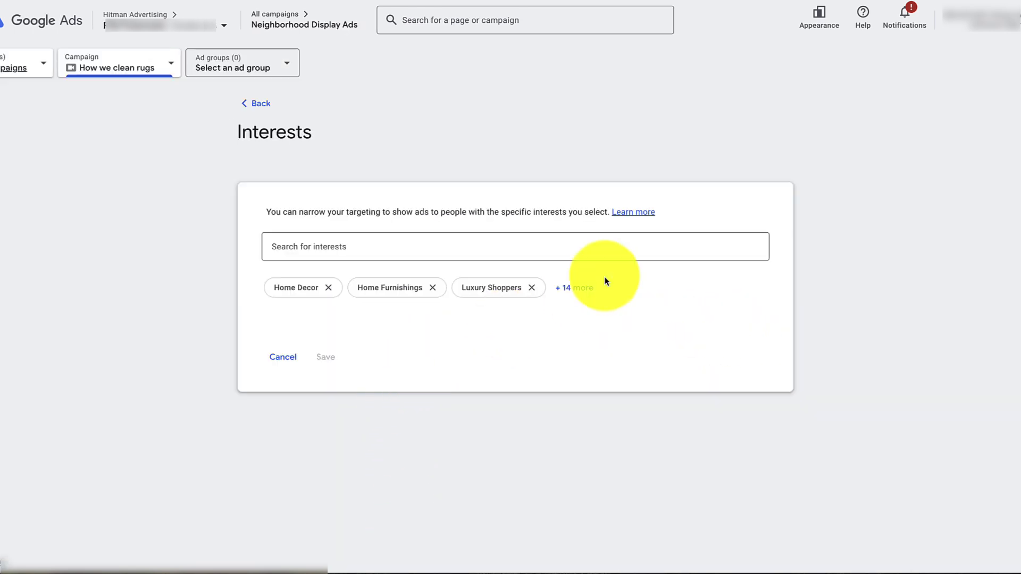
pyautogui.click(585, 288)
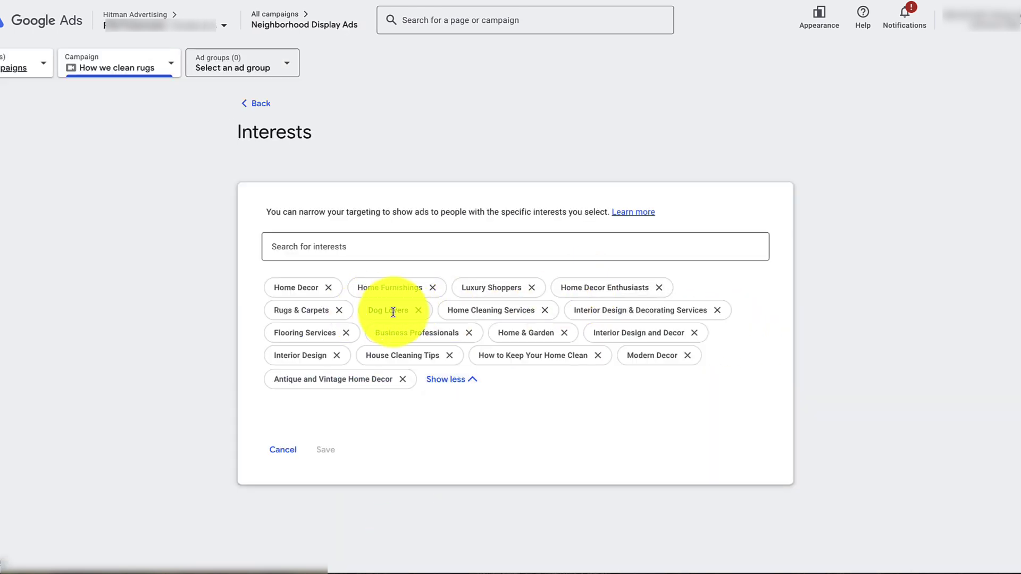